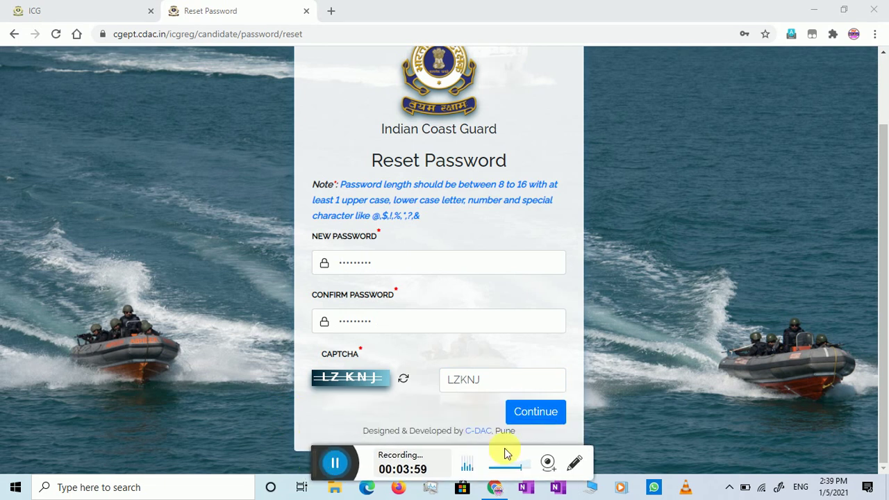
# Submit the password reset, decline saving the password in the browser, and close the confirmation dialog.
pyautogui.click(531, 413)
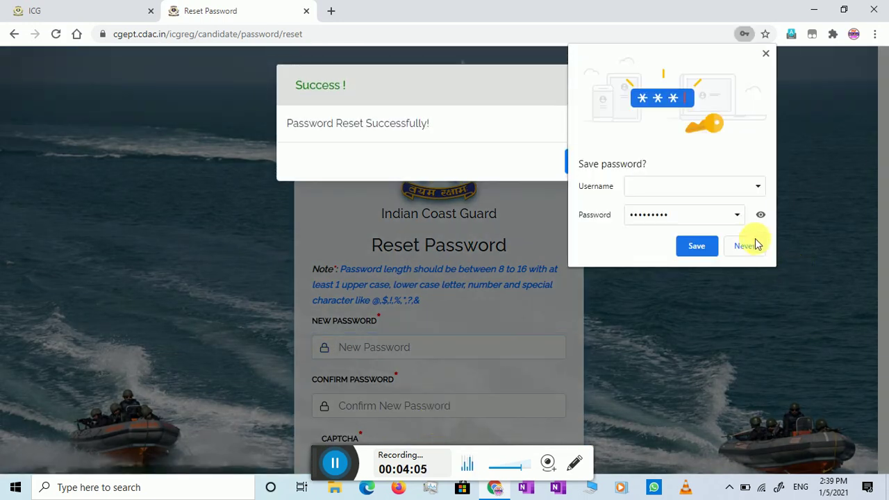
pyautogui.click(752, 244)
pyautogui.click(578, 163)
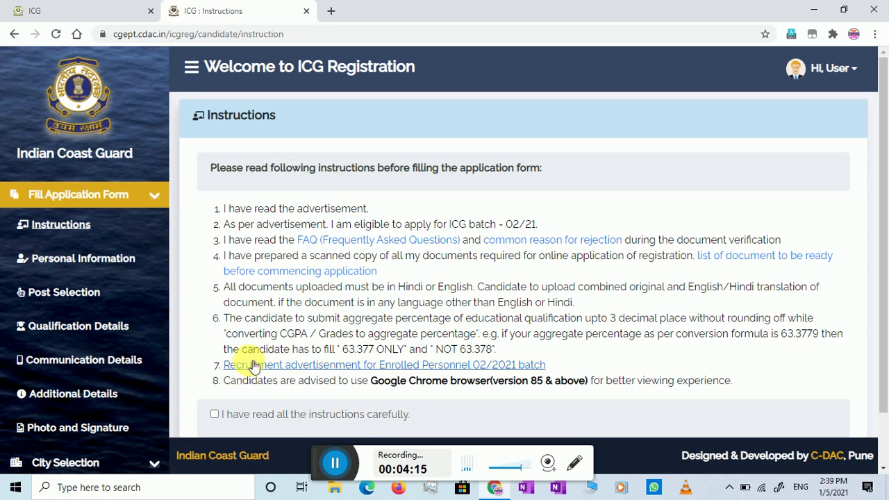
# Declare that all the application instructions have been read carefully and submit the Instructions page.
pyautogui.moveTo(224, 209); pyautogui.dragTo(363, 210)
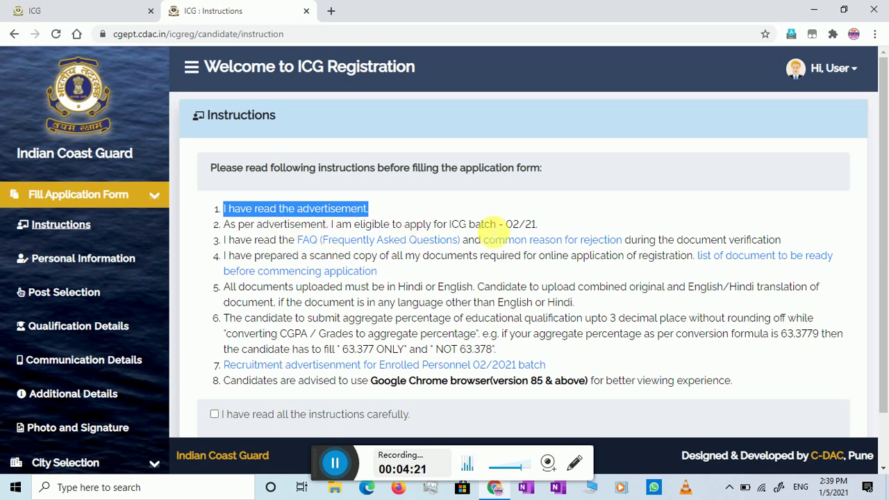
pyautogui.scroll(-1, 375, 275)
pyautogui.scroll(-1, 375, 274)
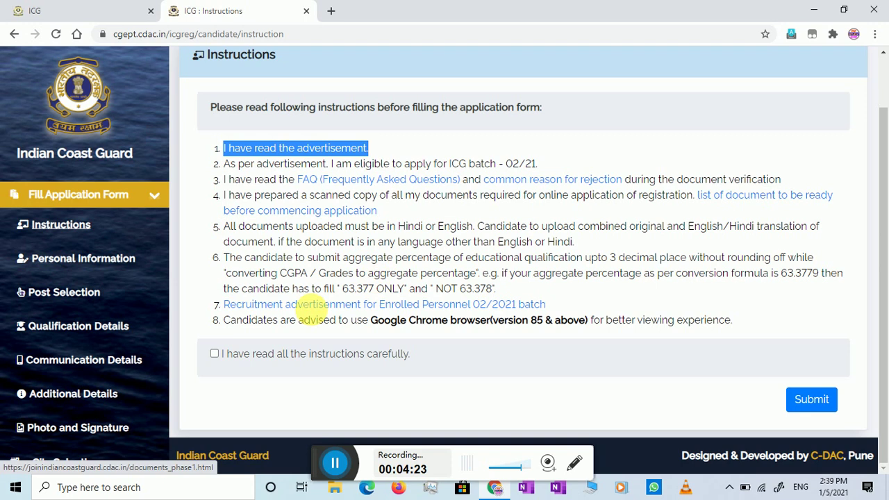
pyautogui.click(217, 354)
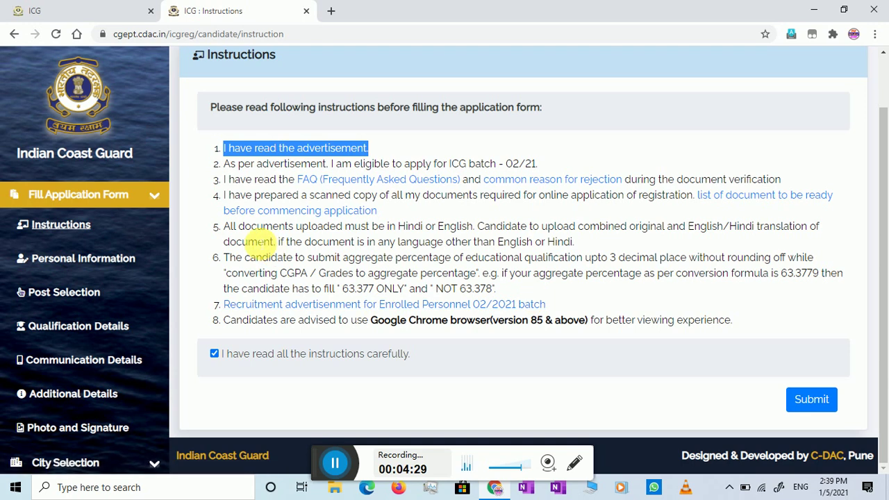
pyautogui.moveTo(367, 227); pyautogui.dragTo(556, 227)
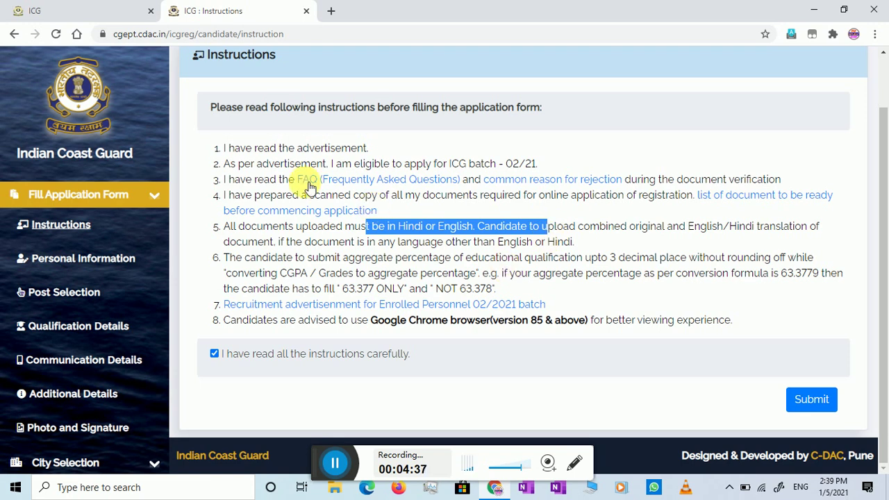
pyautogui.moveTo(299, 180); pyautogui.dragTo(479, 196)
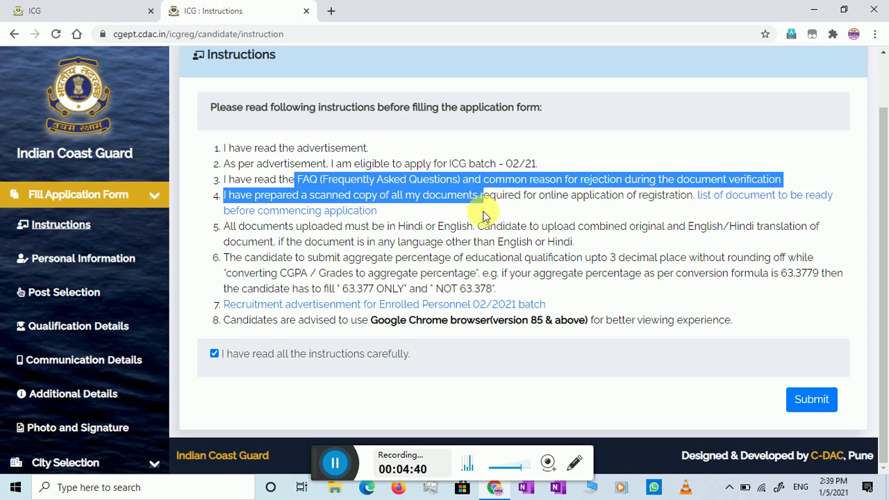
pyautogui.click(480, 248)
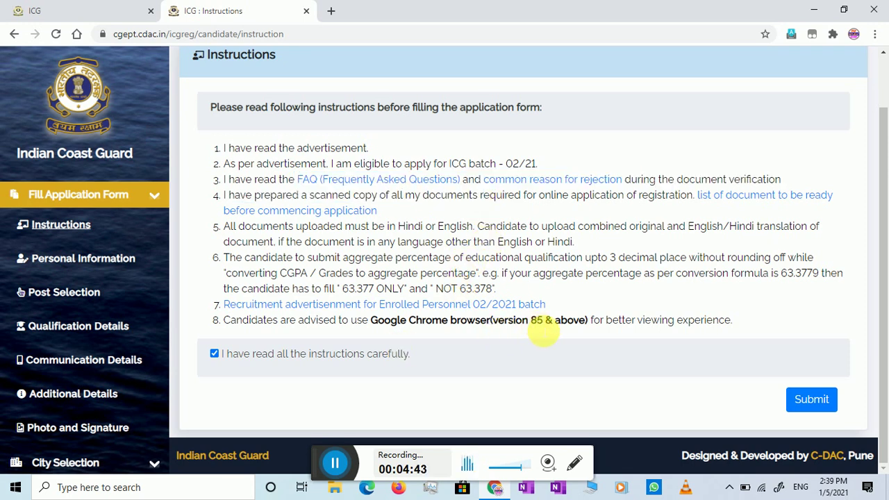
pyautogui.click(804, 401)
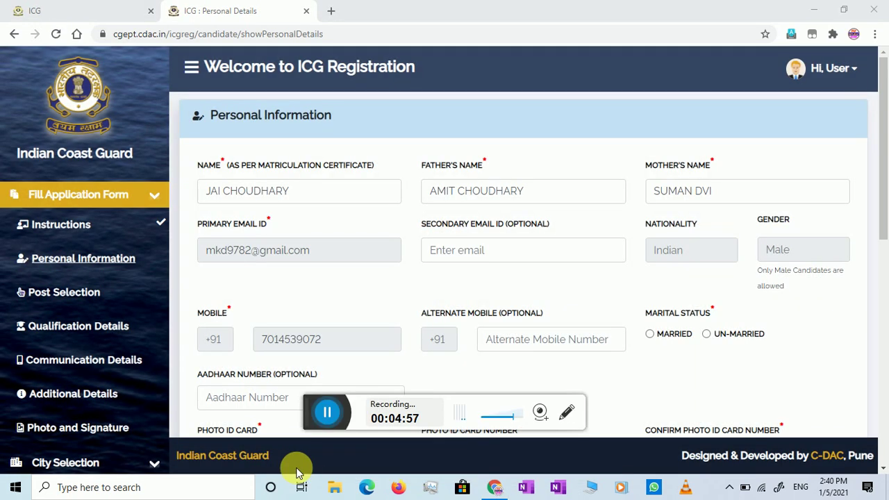
# Set the marital status to Un-Married in the Personal Information form.
pyautogui.moveTo(310, 414); pyautogui.dragTo(203, 336)
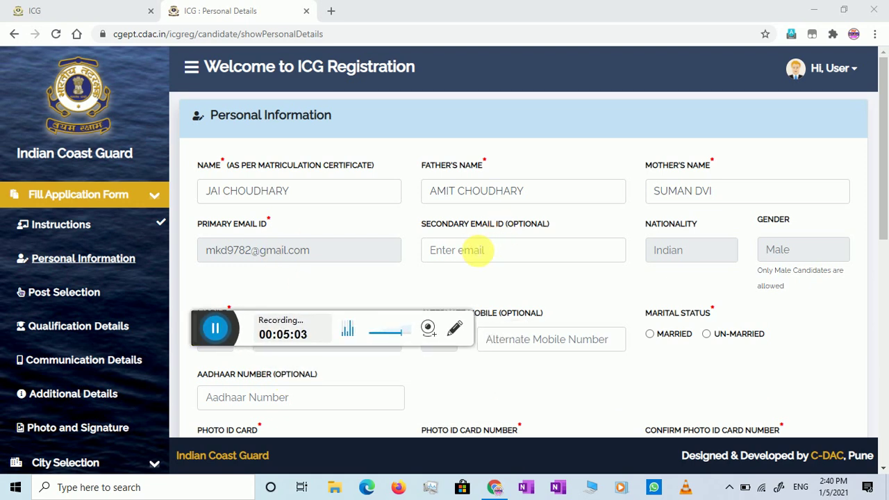
pyautogui.scroll(-1, 441, 229)
pyautogui.scroll(-1, 442, 229)
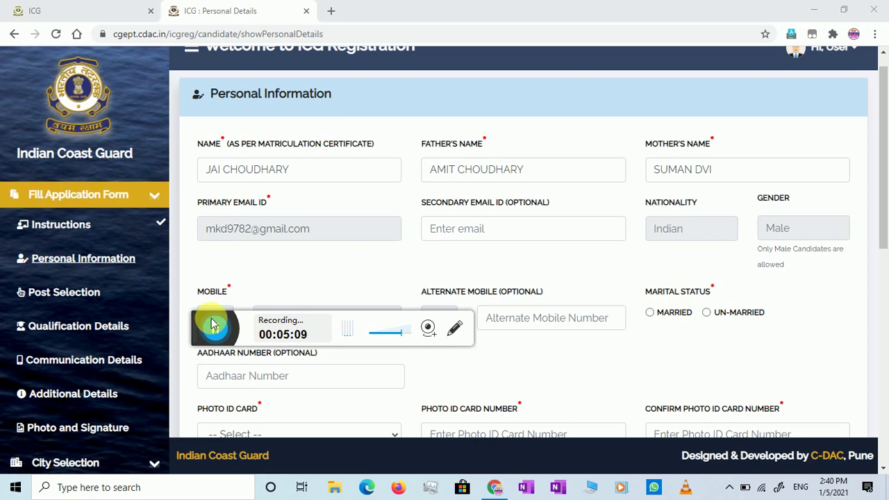
pyautogui.click(654, 313)
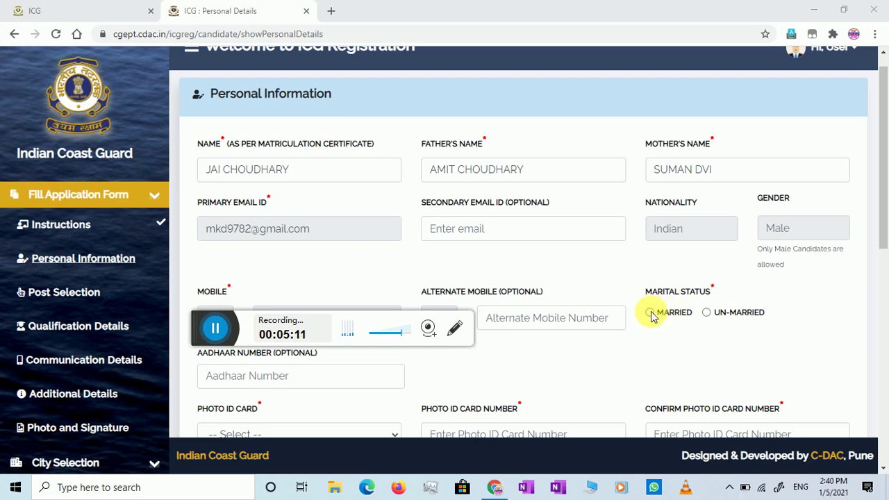
pyautogui.click(706, 313)
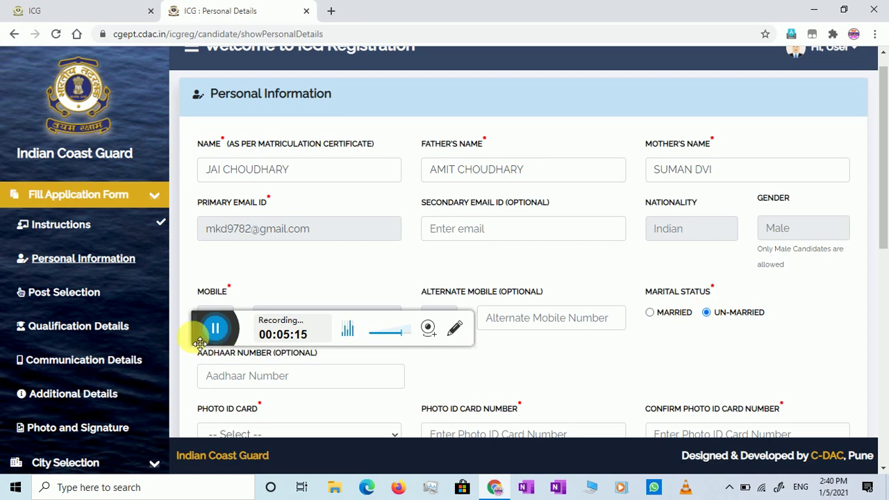
pyautogui.click(293, 376)
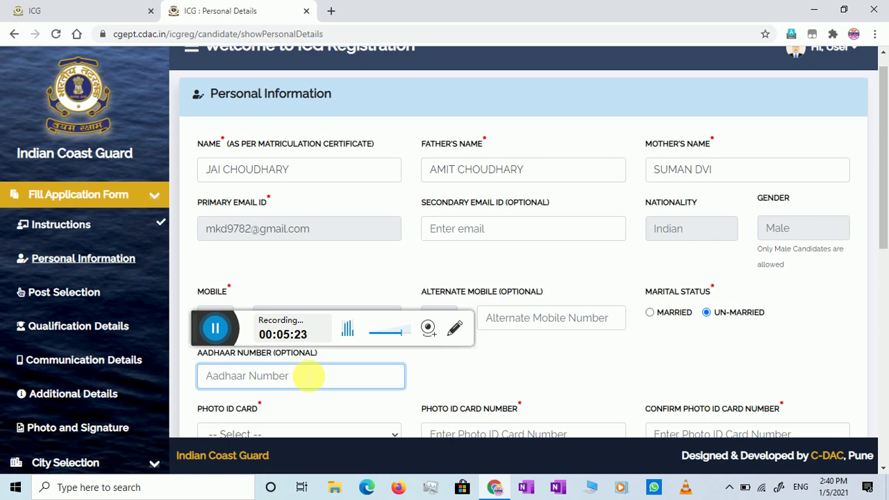
pyautogui.click(539, 330)
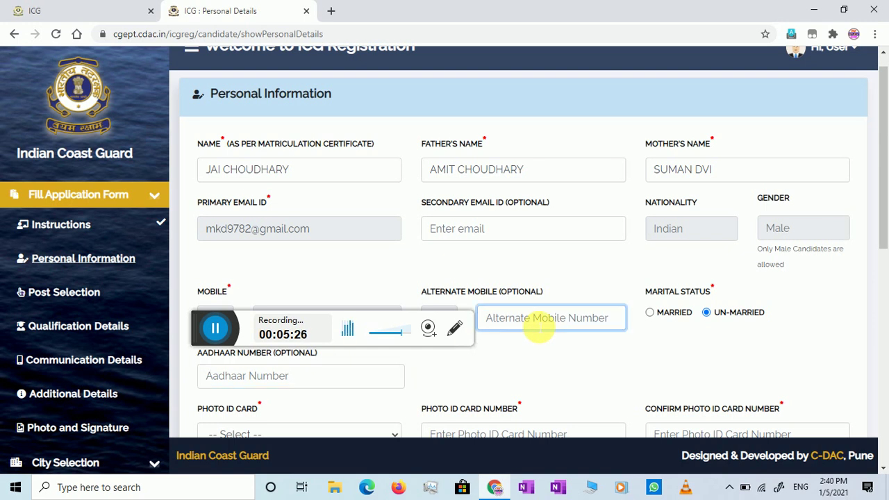
pyautogui.click(502, 232)
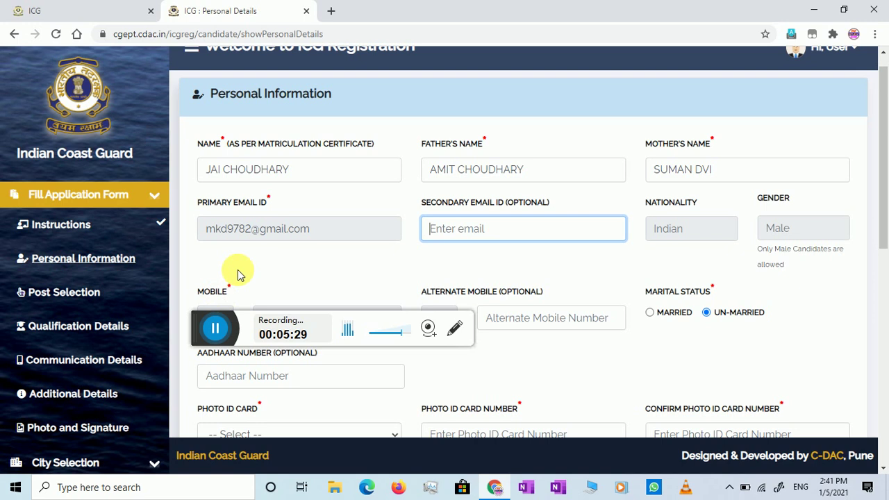
pyautogui.click(216, 332)
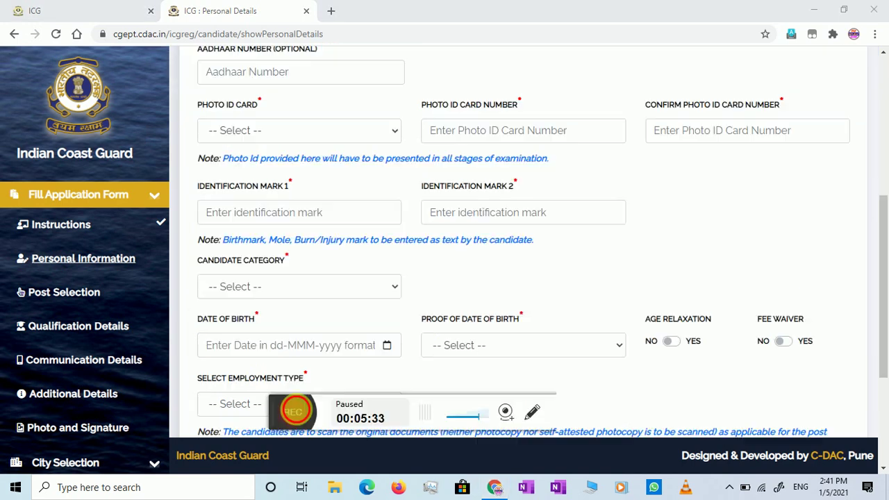
# Choose Aadhaar Card as the photo ID card type.
pyautogui.click(326, 411)
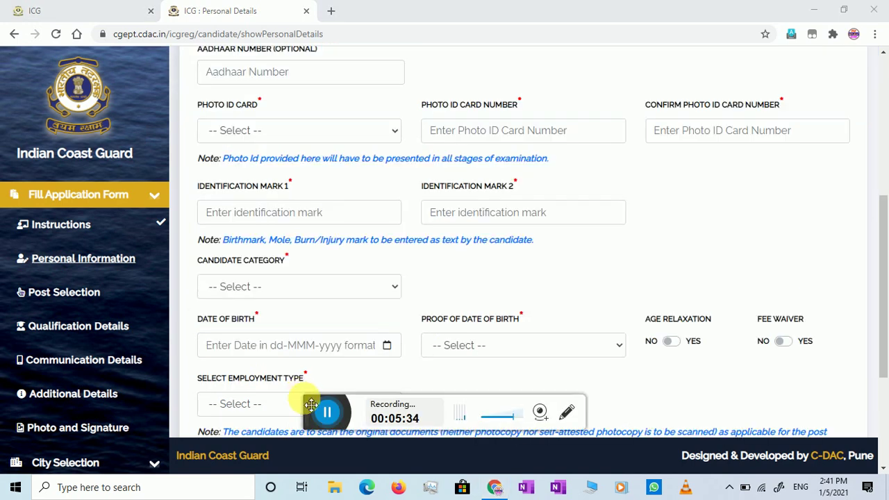
pyautogui.click(270, 134)
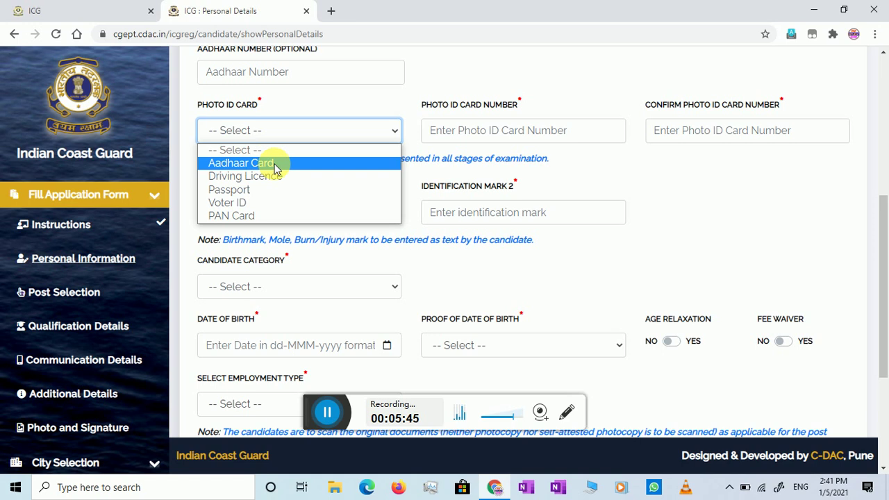
pyautogui.click(276, 165)
pyautogui.click(479, 136)
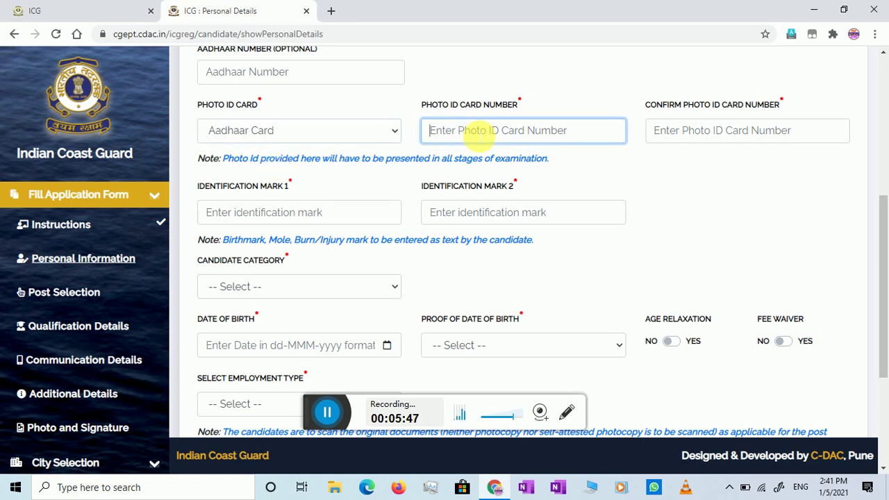
pyautogui.click(365, 78)
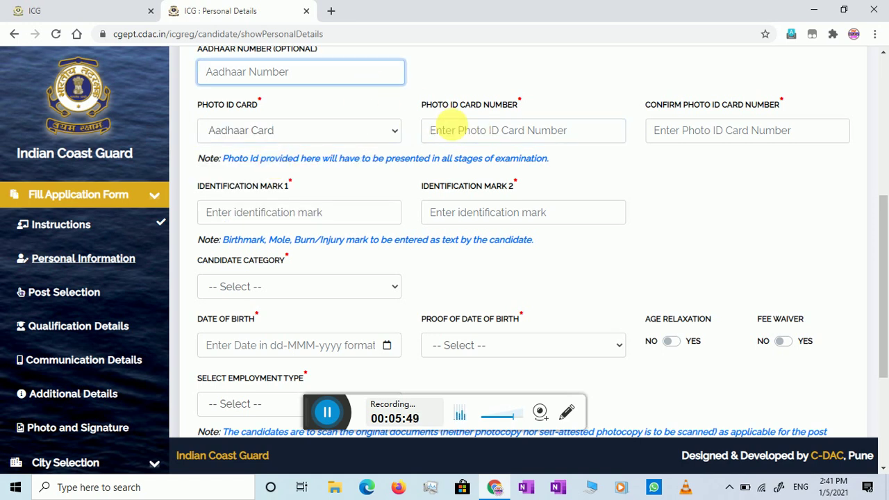
pyautogui.click(476, 139)
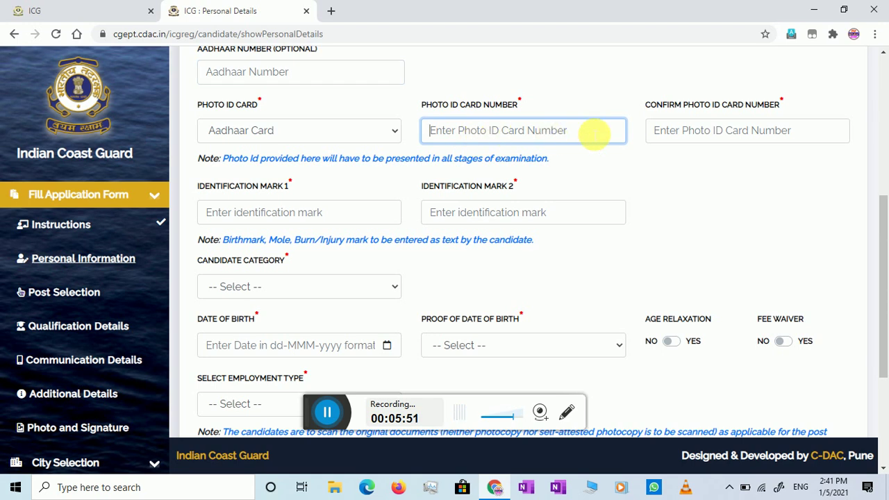
pyautogui.click(708, 137)
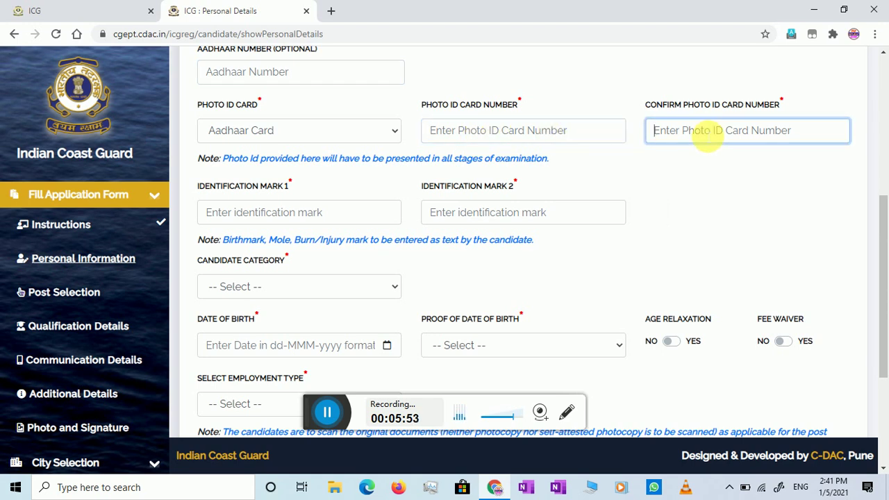
pyautogui.click(287, 215)
pyautogui.click(462, 213)
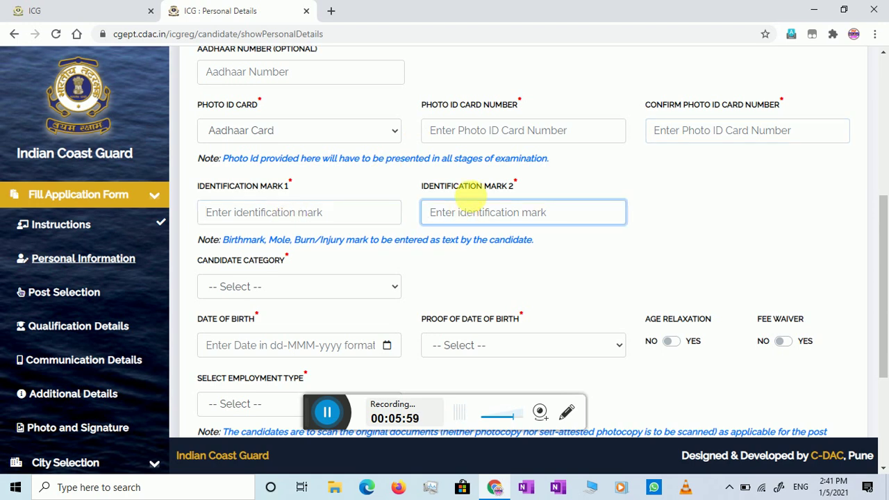
pyautogui.moveTo(532, 183); pyautogui.dragTo(500, 188)
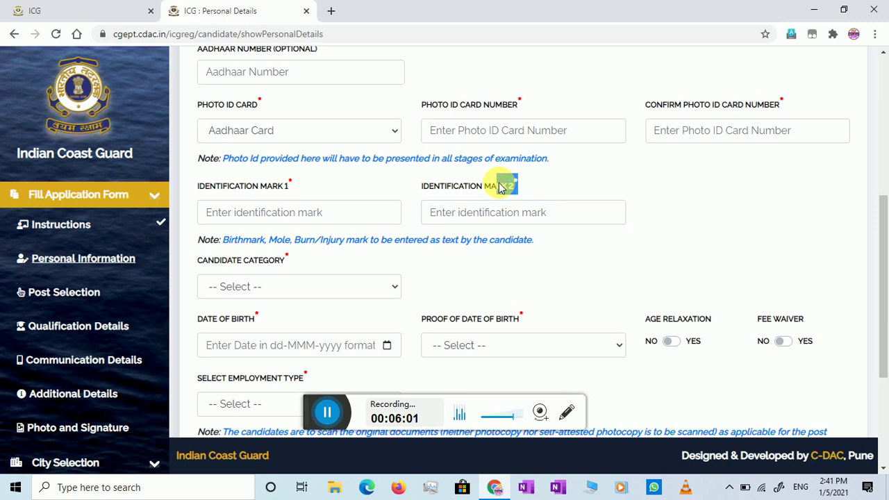
pyautogui.click(502, 212)
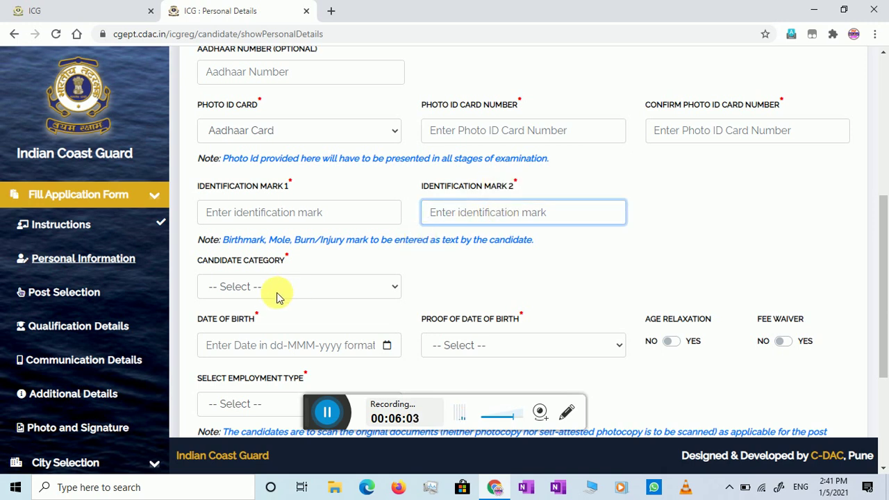
# Set the candidate category to Other Backward Class (OBC) (Non-creamy) and dismiss the creamy-layer alert.
pyautogui.scroll(-1, 276, 291)
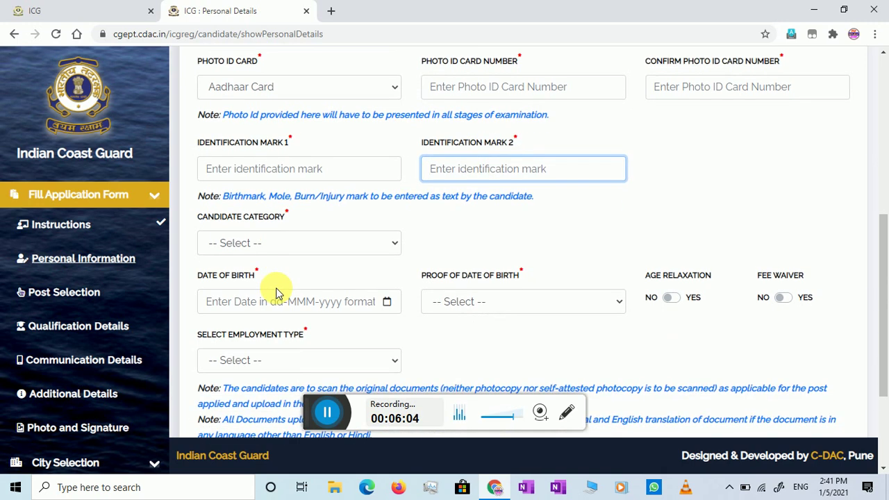
pyautogui.click(289, 241)
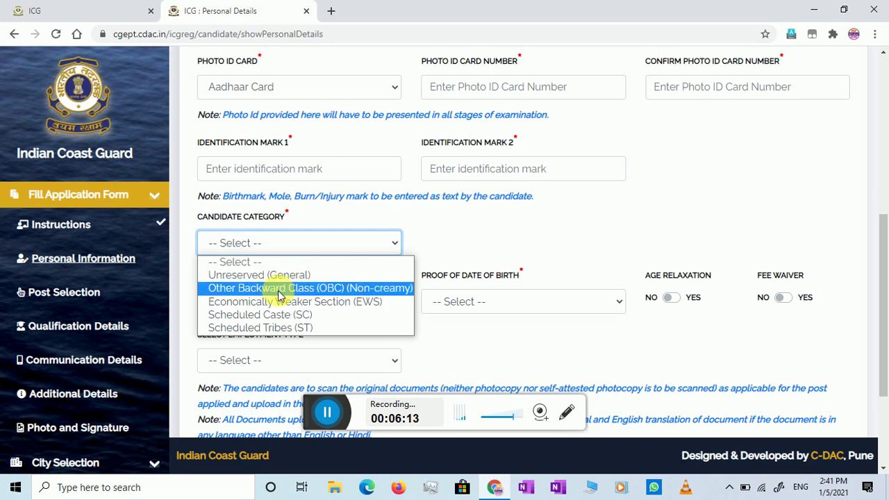
pyautogui.click(280, 288)
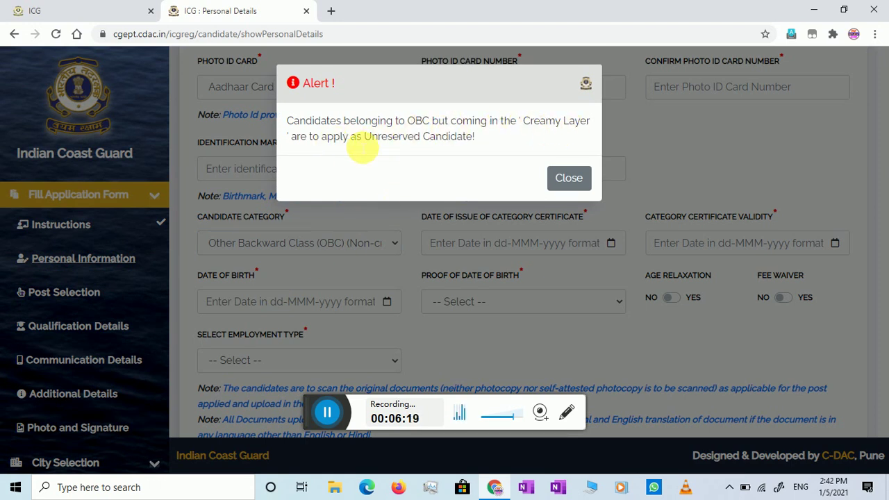
pyautogui.click(562, 175)
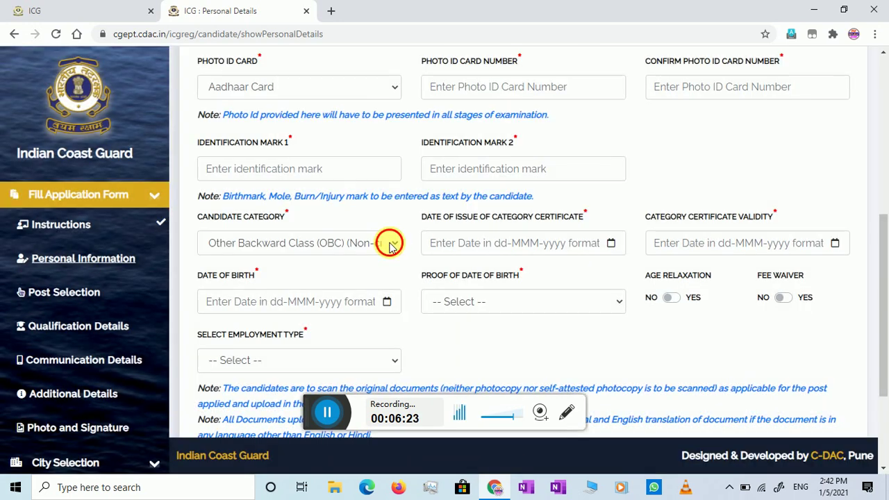
pyautogui.click(389, 245)
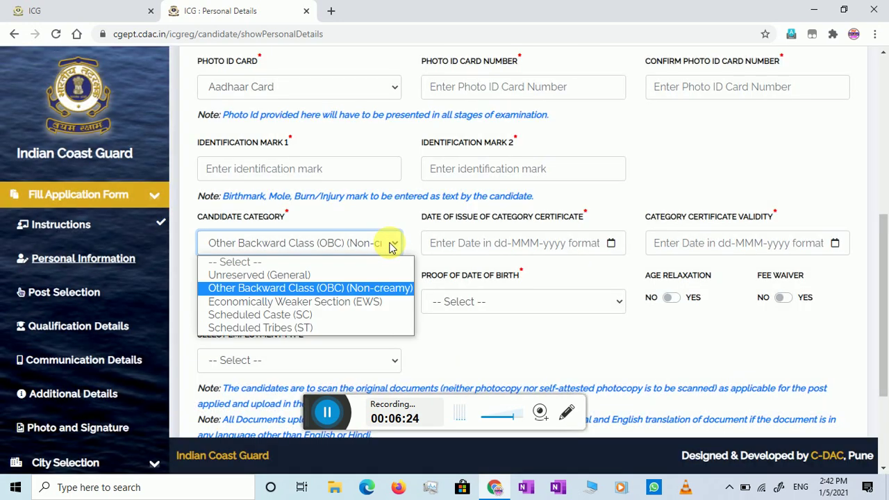
pyautogui.click(366, 290)
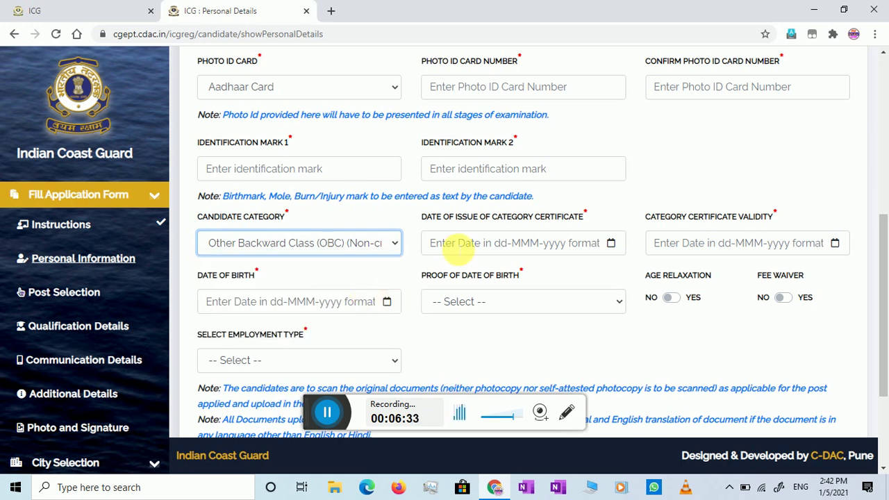
pyautogui.click(459, 251)
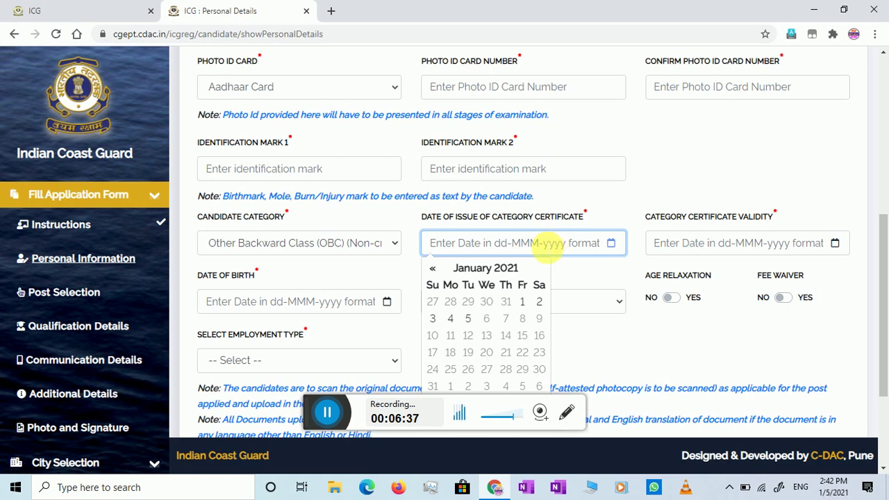
pyautogui.click(695, 252)
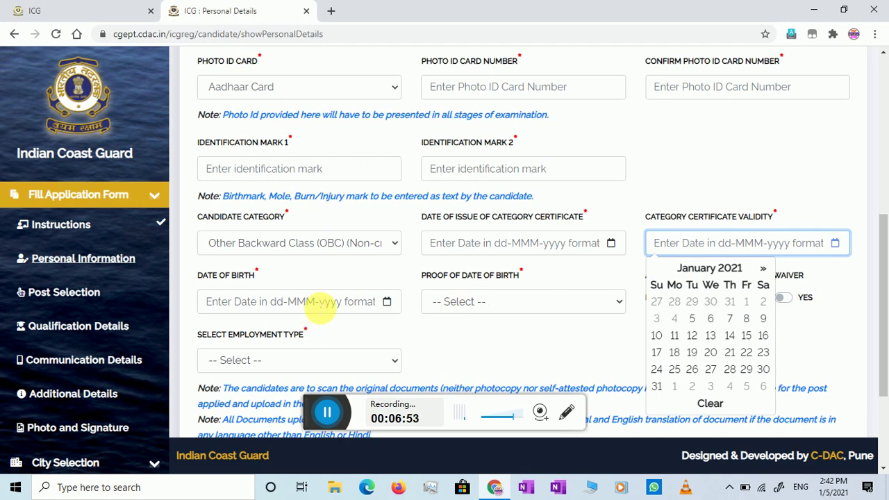
pyautogui.click(332, 303)
# Choose 10th Class Certificate as the proof of date of birth.
pyautogui.click(477, 302)
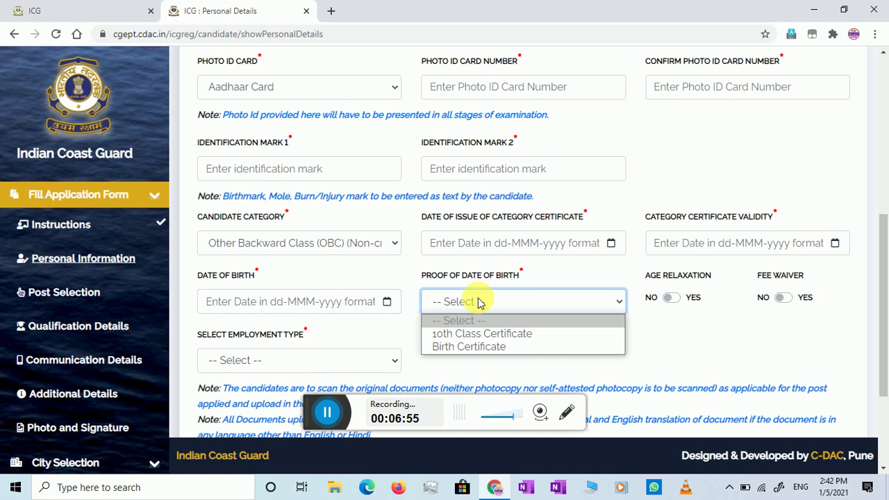
pyautogui.click(485, 335)
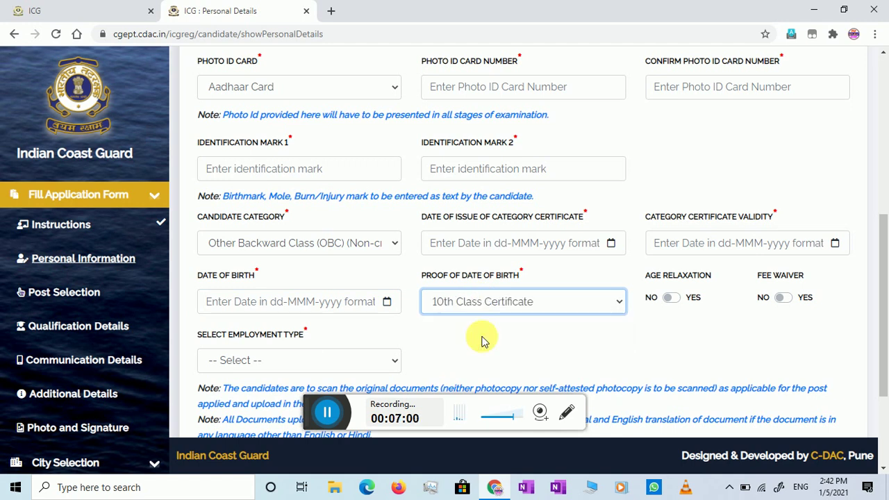
pyautogui.click(679, 303)
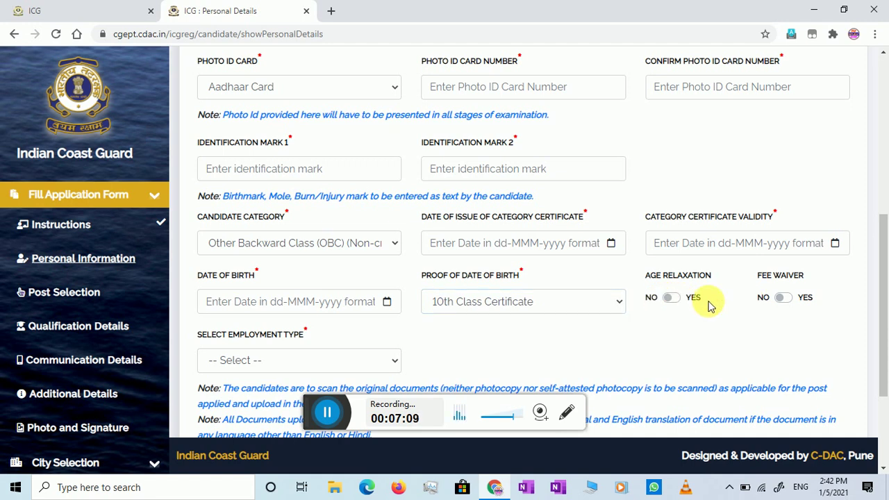
# Set the employment type to Unemployed in the Personal Information form.
pyautogui.scroll(-1, 244, 355)
pyautogui.scroll(-1, 244, 356)
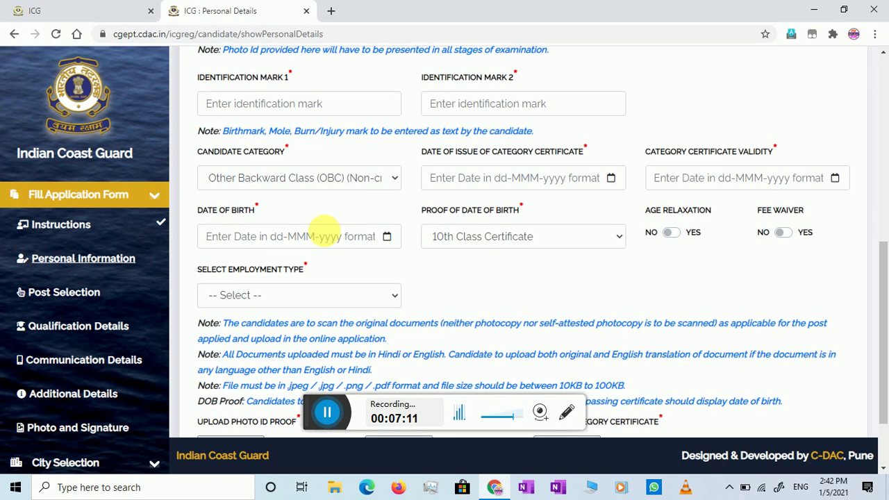
pyautogui.click(306, 297)
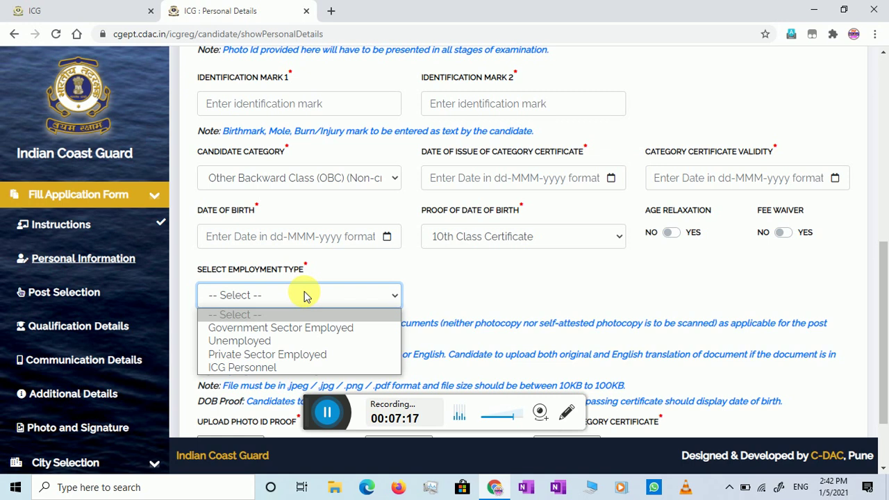
pyautogui.click(312, 341)
# Examine the file format, size and language notes and the required photo ID, DOB proof and category certificate uploads.
pyautogui.scroll(-2, 316, 335)
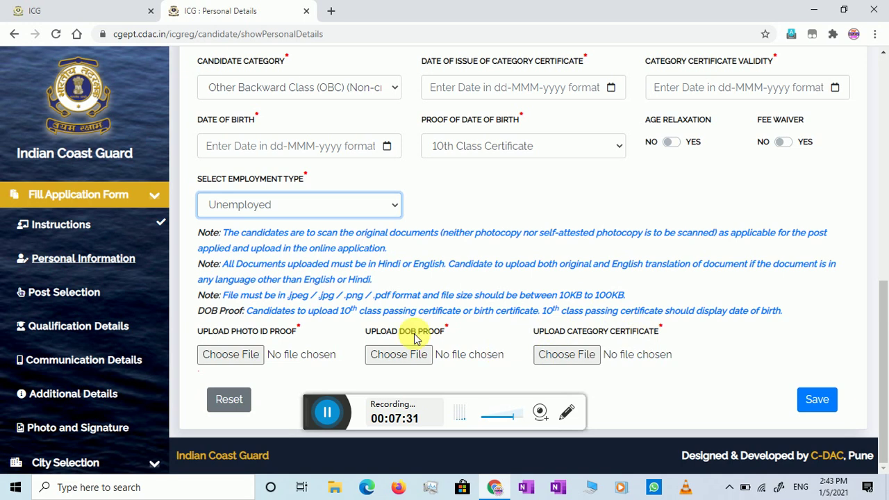
pyautogui.moveTo(387, 336); pyautogui.dragTo(464, 338)
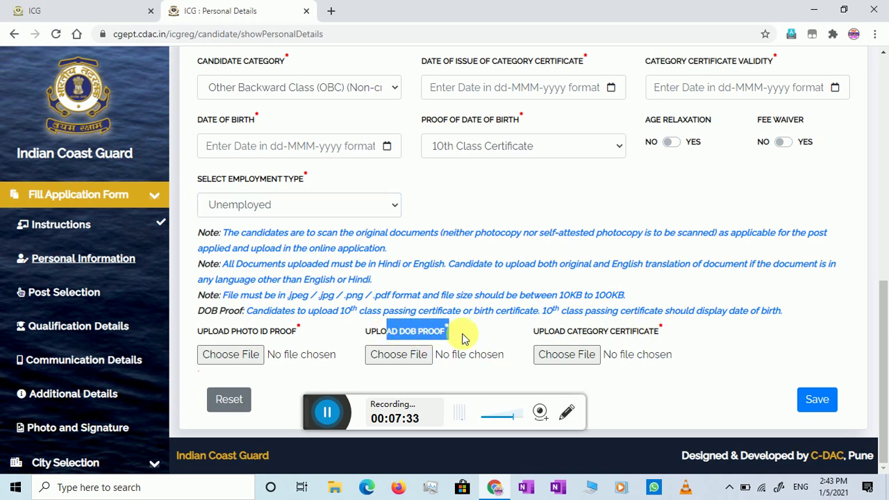
pyautogui.moveTo(405, 331); pyautogui.dragTo(193, 334)
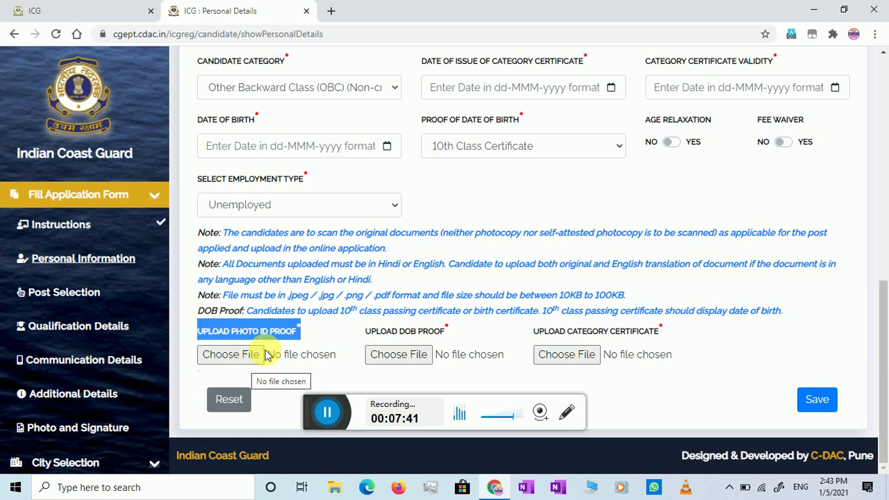
pyautogui.click(324, 345)
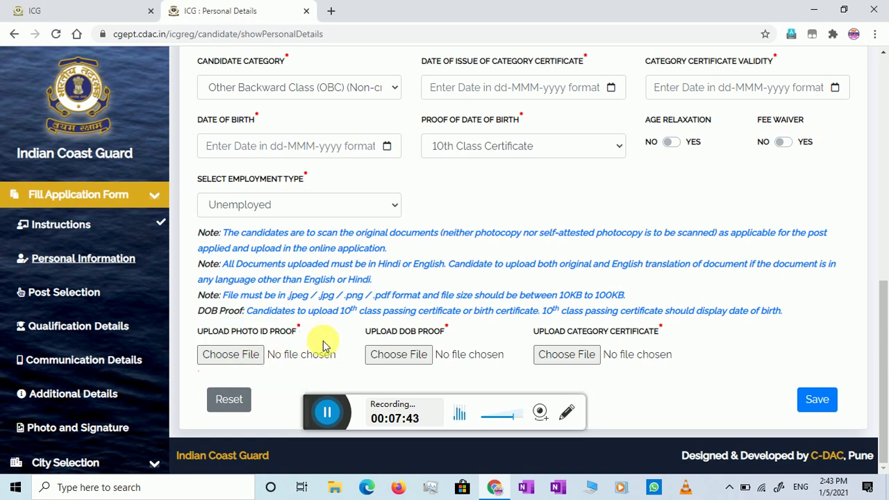
pyautogui.moveTo(314, 344); pyautogui.dragTo(653, 338)
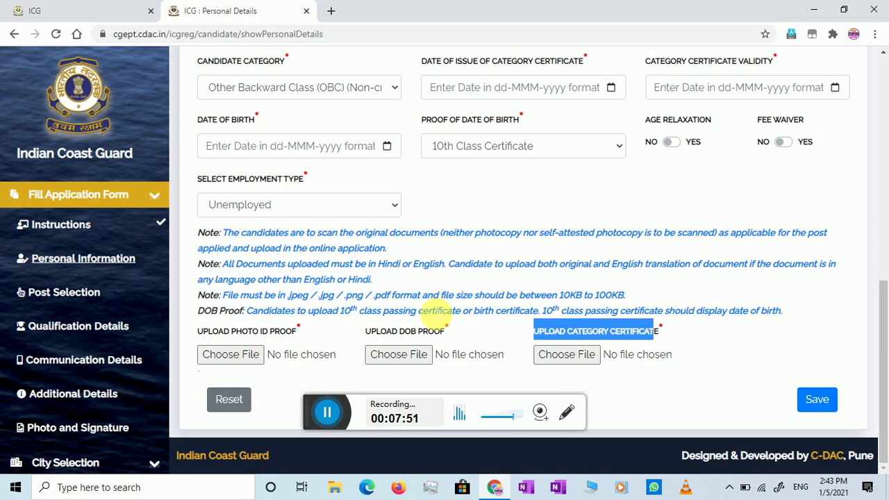
pyautogui.moveTo(233, 296); pyautogui.dragTo(634, 294)
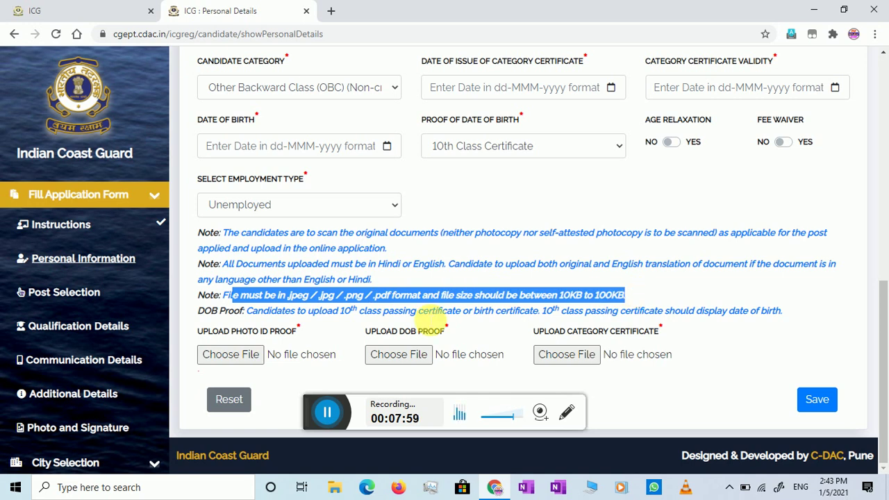
pyautogui.moveTo(366, 265); pyautogui.dragTo(678, 265)
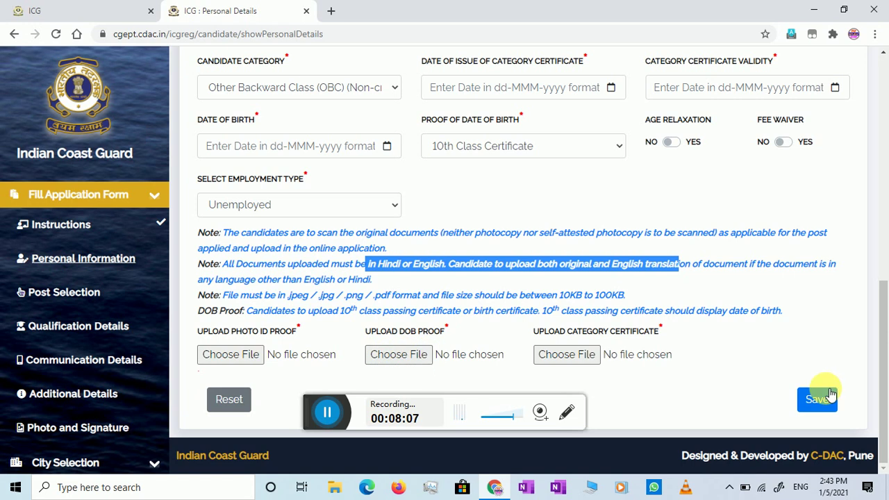
pyautogui.click(325, 413)
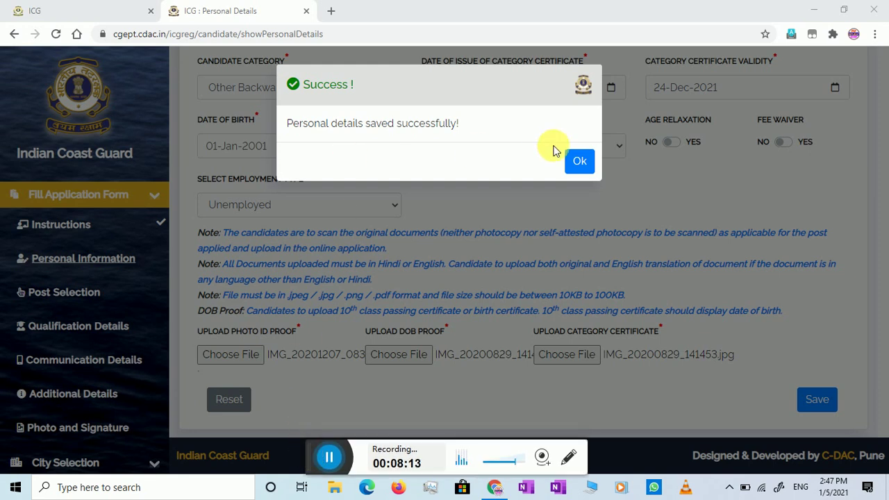
# Dismiss the personal details confirmation and review the education qualifications required for the eligible posts.
pyautogui.click(579, 161)
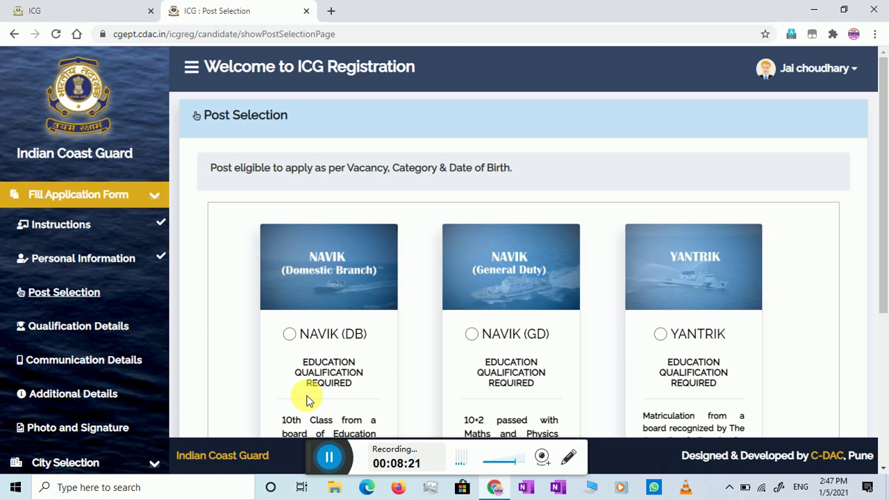
pyautogui.scroll(-2, 321, 333)
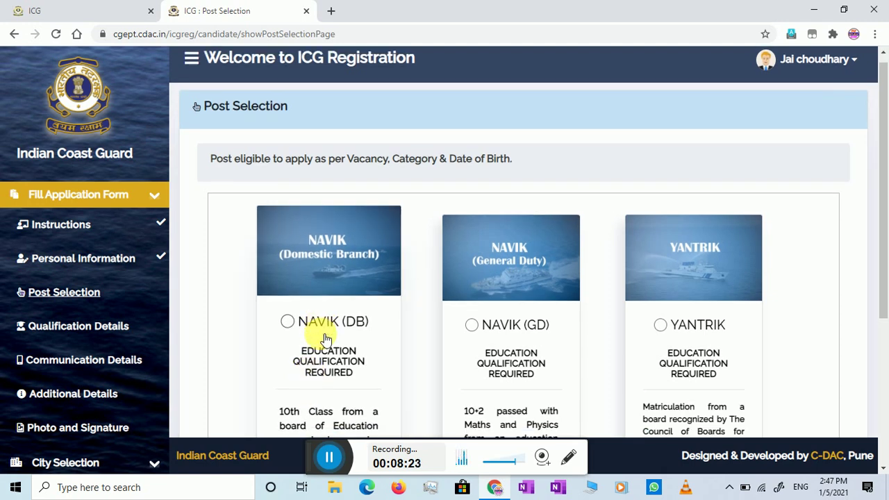
pyautogui.scroll(-1, 325, 338)
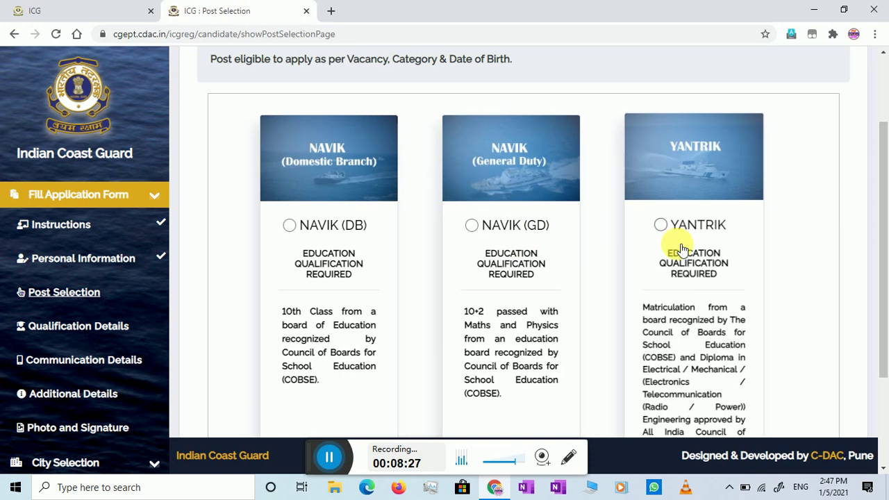
pyautogui.scroll(-3, 681, 247)
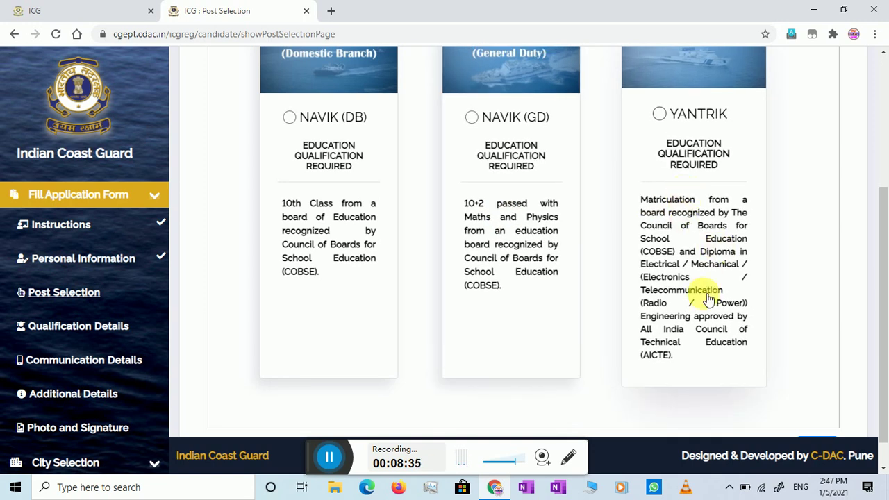
# Select the NAVIK (DB) post, save the post selection and dismiss the confirmation.
pyautogui.click(288, 115)
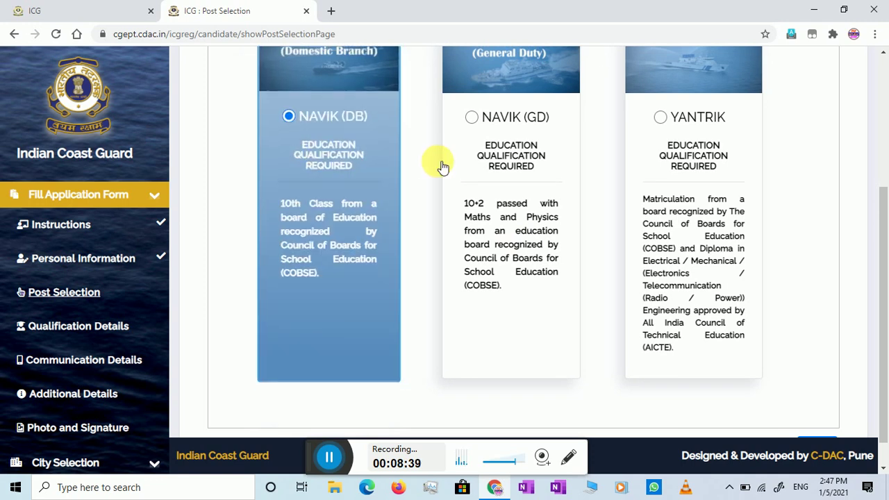
pyautogui.scroll(-1, 445, 264)
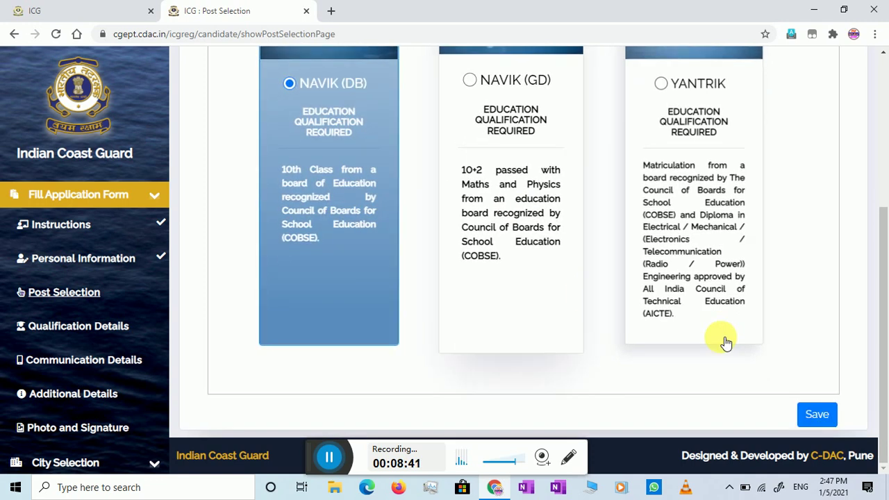
pyautogui.click(834, 414)
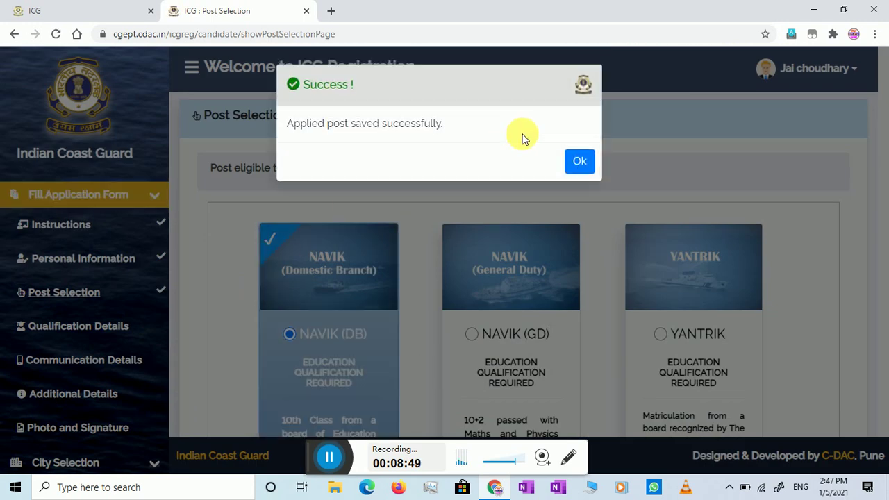
pyautogui.click(579, 161)
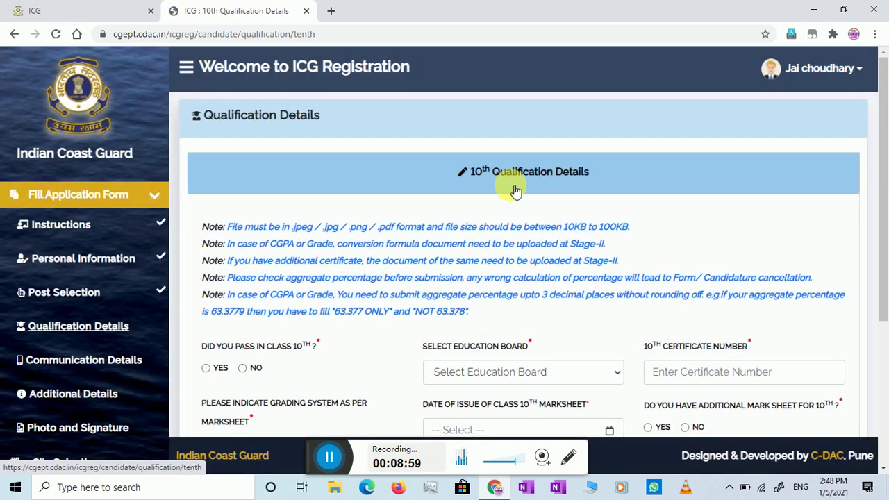
# Declare Class 10th as passed and choose Board of Secondary Education Rajasthan as the education board.
pyautogui.scroll(-1, 516, 191)
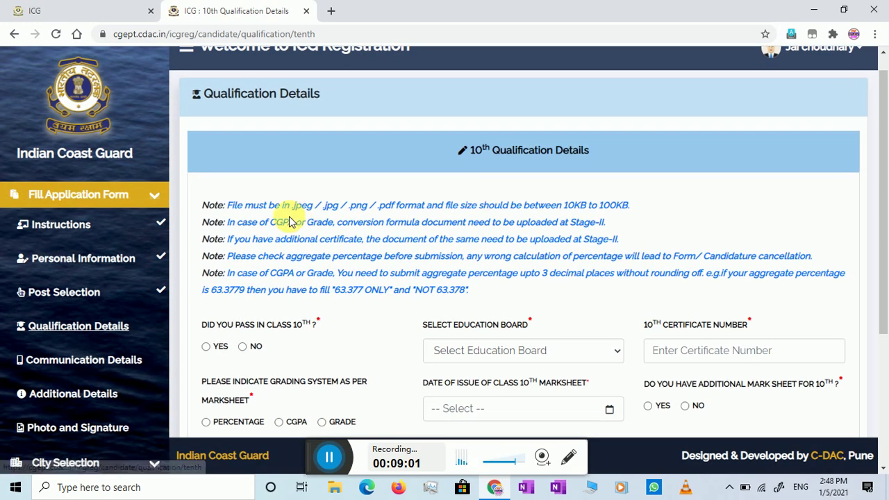
pyautogui.moveTo(634, 209); pyautogui.dragTo(550, 205)
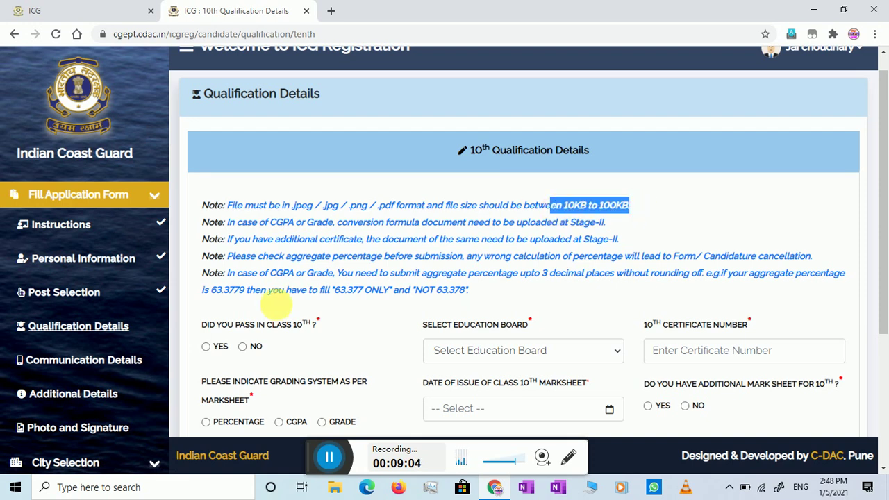
pyautogui.click(206, 346)
pyautogui.scroll(-1, 476, 340)
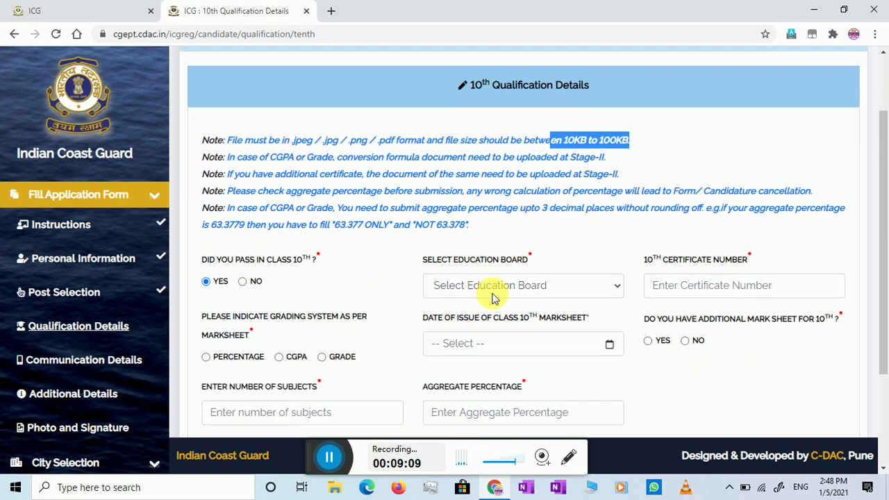
pyautogui.click(493, 287)
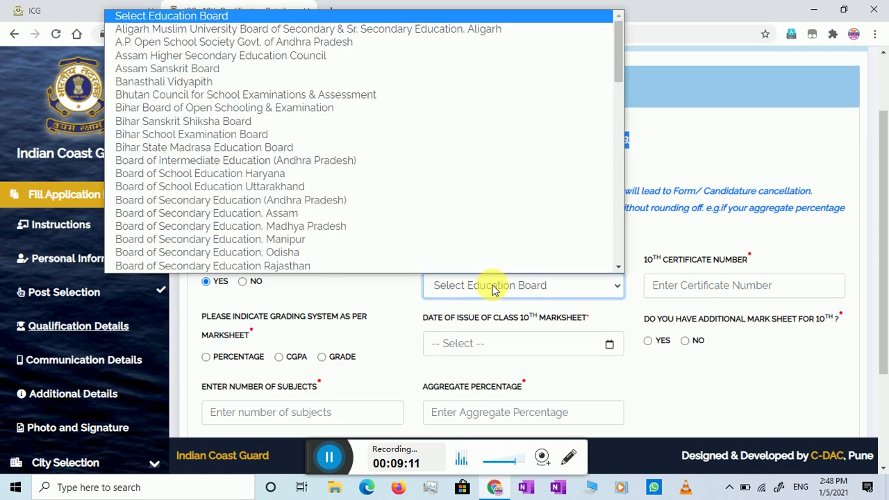
pyautogui.click(393, 266)
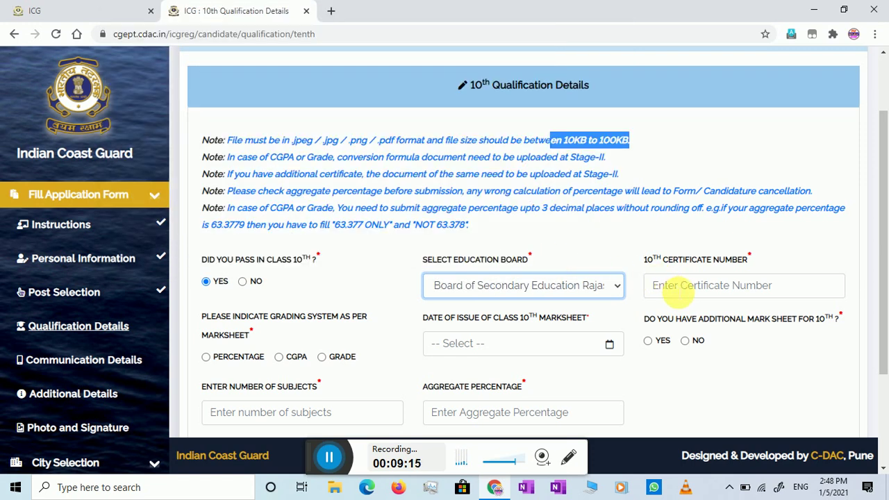
# Answer No to having an additional mark sheet for 10th in the qualification details.
pyautogui.click(674, 292)
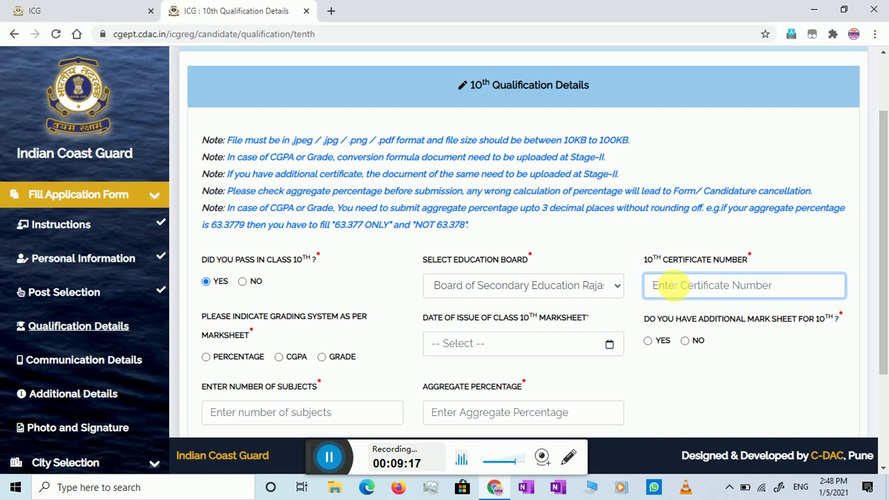
pyautogui.scroll(-1, 497, 258)
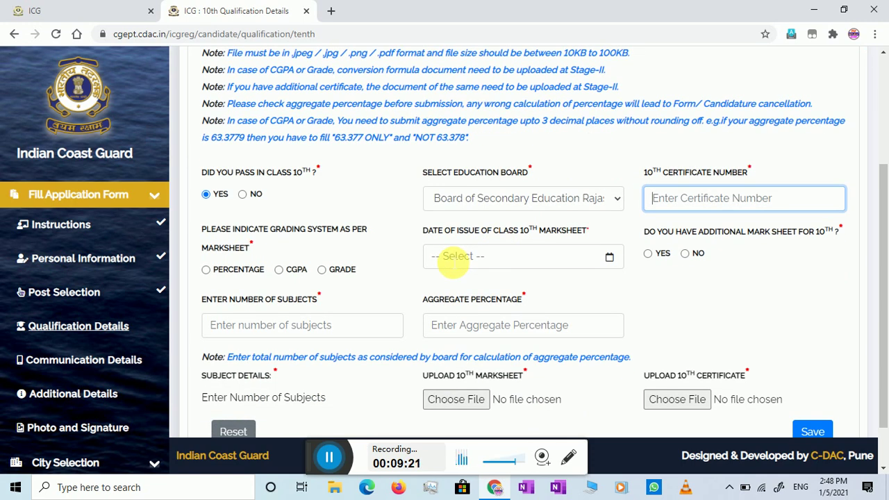
pyautogui.click(453, 263)
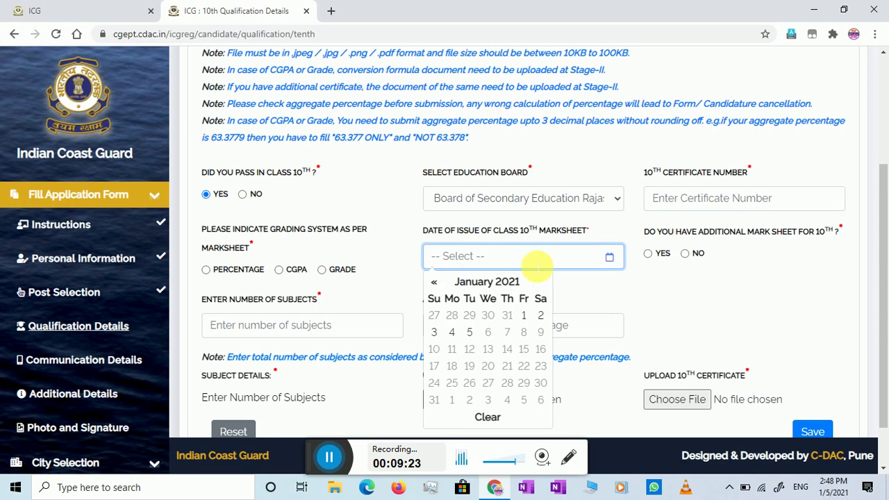
pyautogui.click(686, 255)
# Choose June 2019 as the month of issue of the Class 10th marksheet.
pyautogui.click(480, 264)
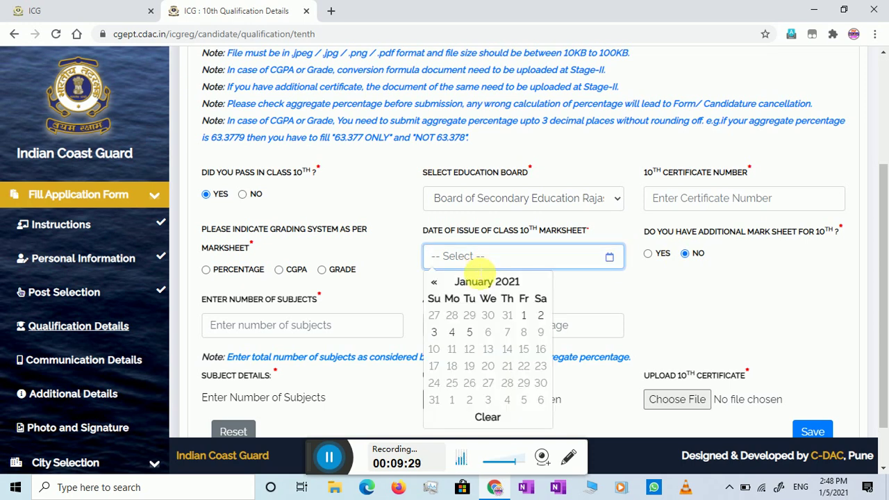
pyautogui.click(481, 283)
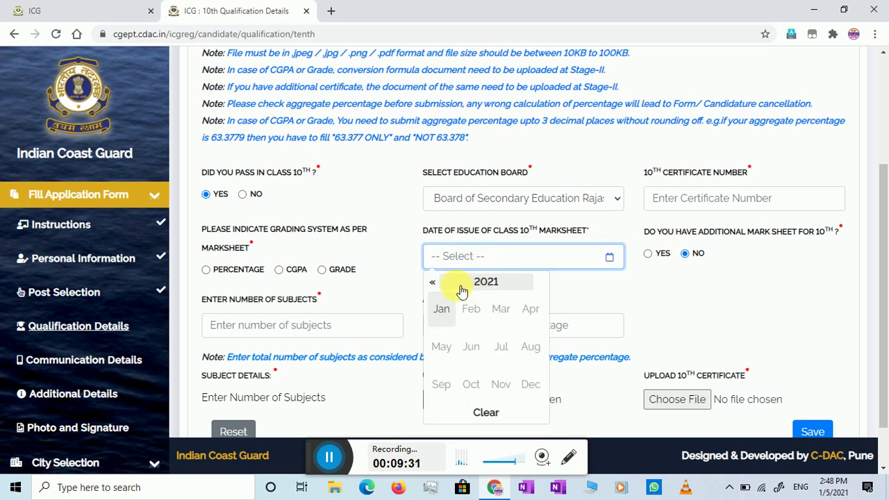
pyautogui.click(433, 282)
pyautogui.click(432, 282)
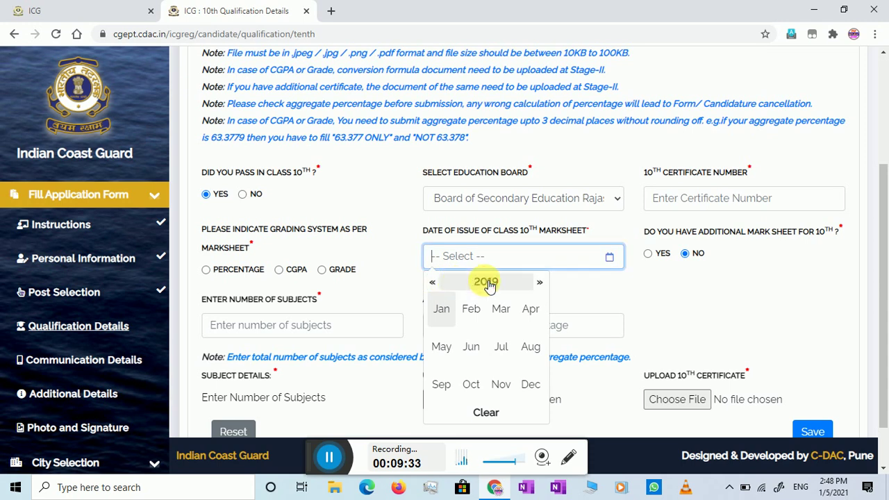
pyautogui.click(487, 282)
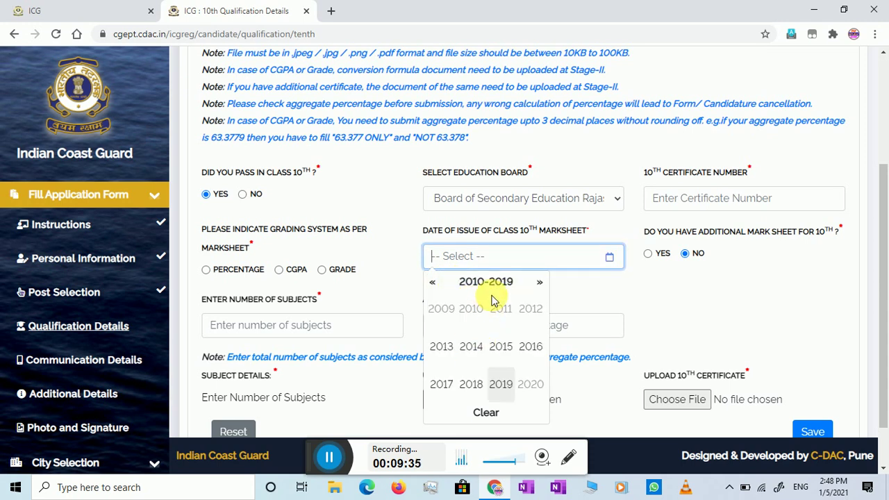
pyautogui.click(501, 382)
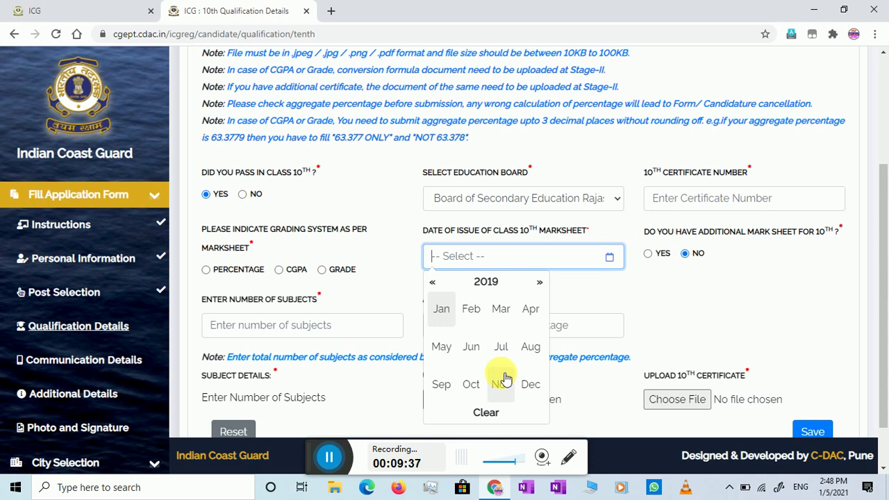
pyautogui.click(475, 348)
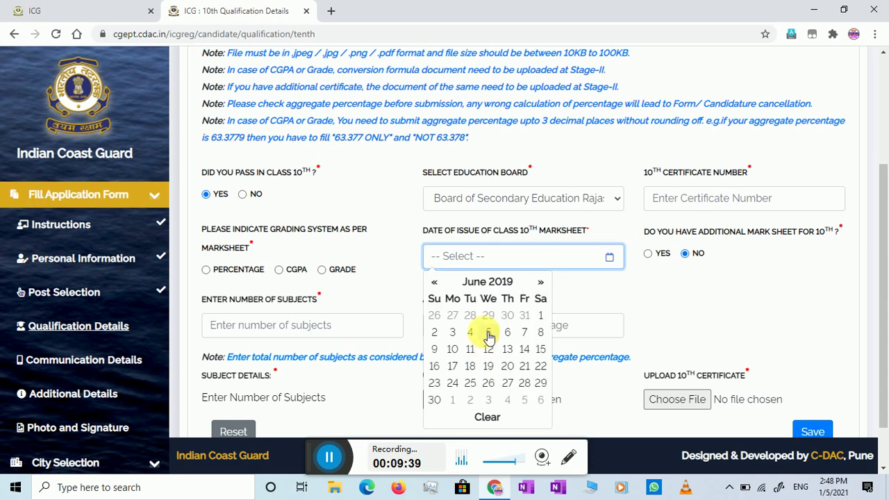